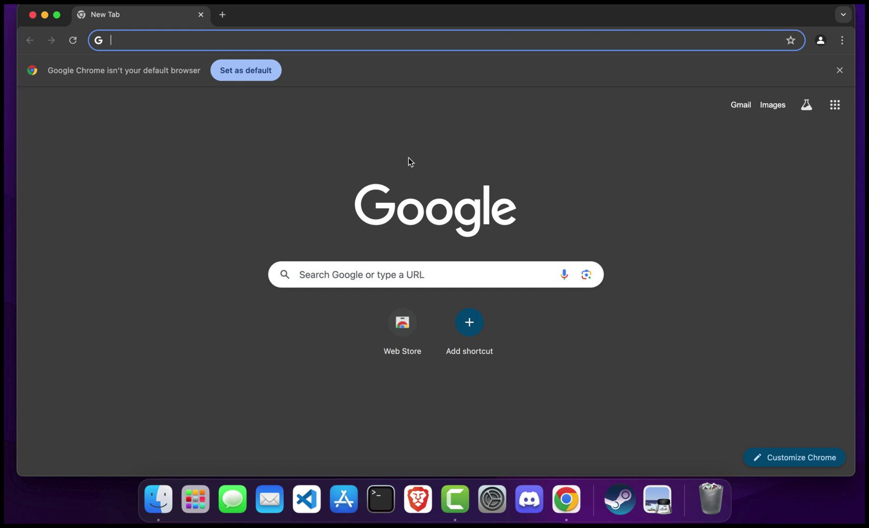
{"action": "type", "text": "photopea.com"}
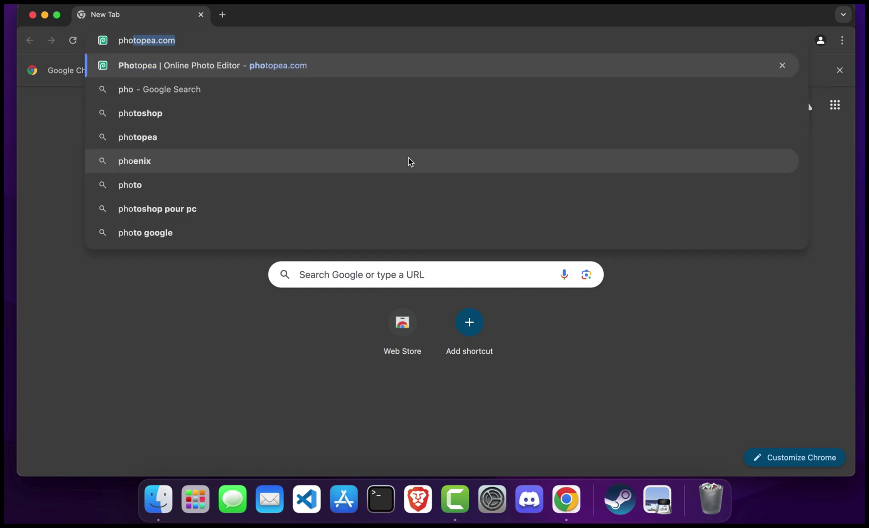
Step: Load photopea.com from the address bar autocomplete
{"action": "key", "text": "Return"}
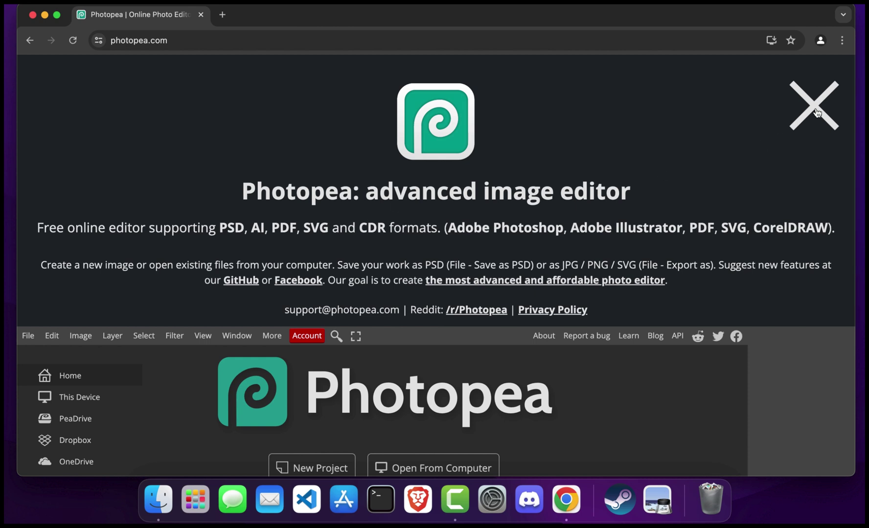
Step: Close the Photopea intro banner so the start screen fills the page
{"action": "left_click", "coordinate": [815, 109]}
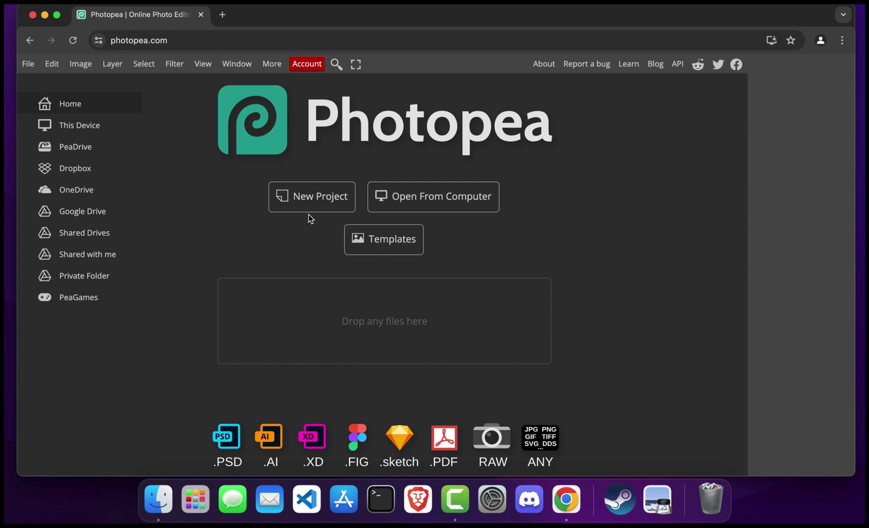
Step: Create a new blank project from the Youtube Cover preset, 2560 by 1440 pixels
{"action": "left_click", "coordinate": [313, 201]}
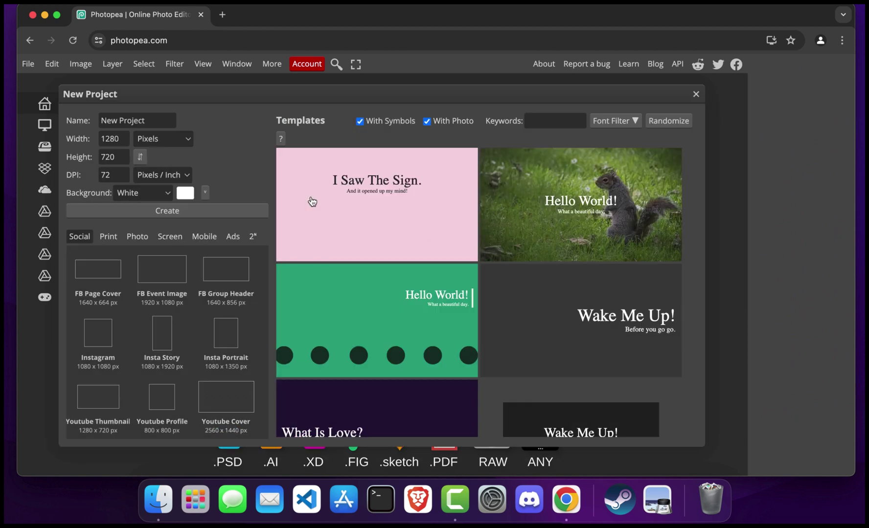
{"action": "left_click", "coordinate": [119, 139]}
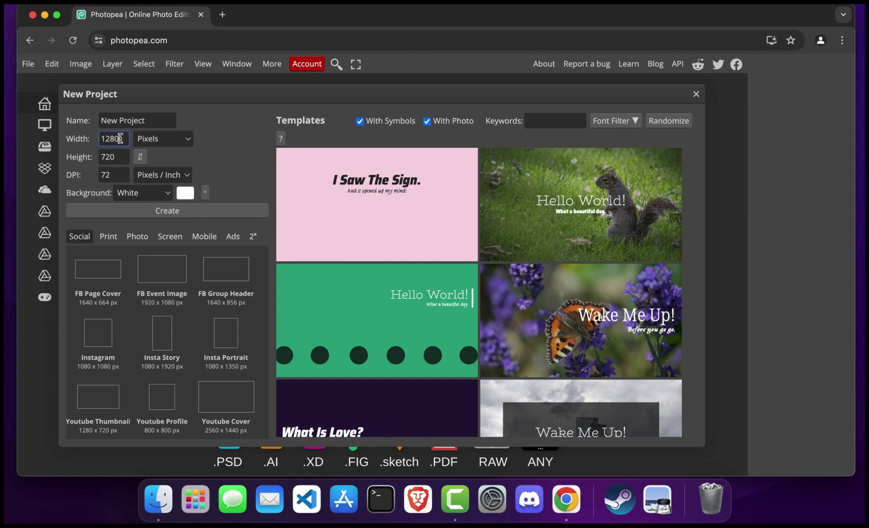
{"action": "left_click", "coordinate": [116, 157]}
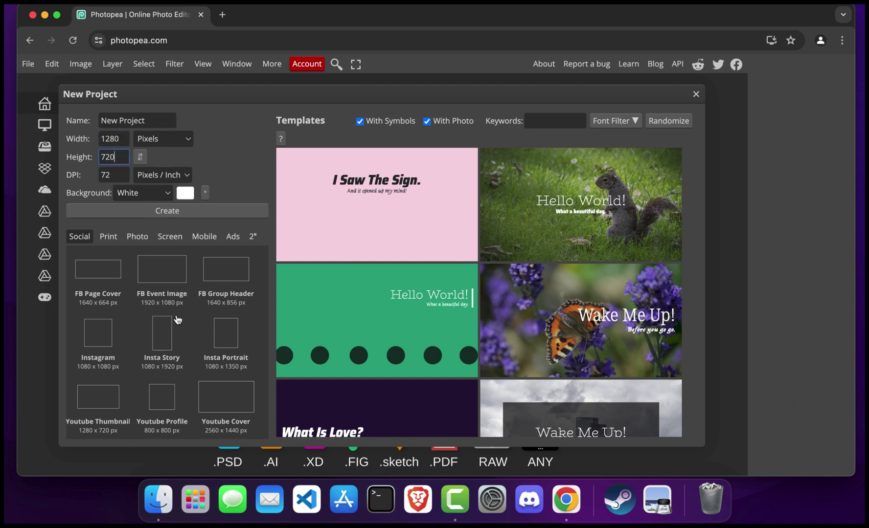
{"action": "scroll", "coordinate": [178, 319], "scroll_direction": "down", "scroll_amount": 2}
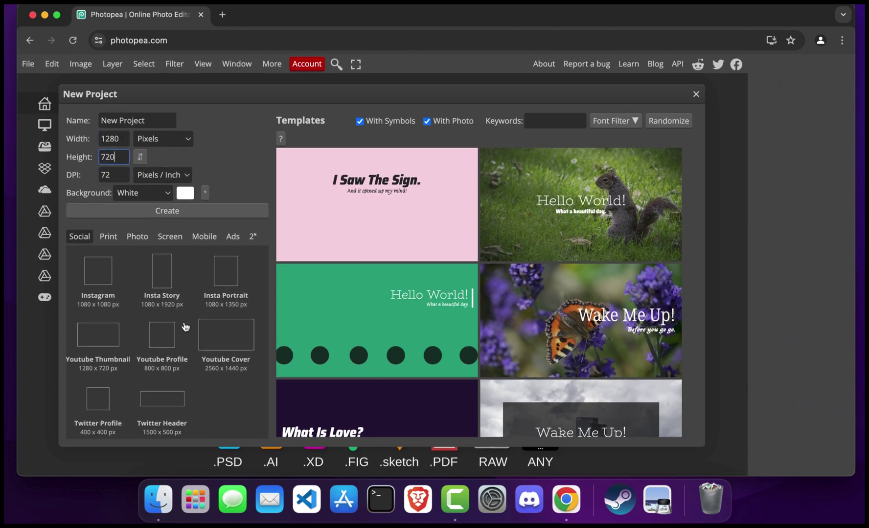
{"action": "left_click", "coordinate": [226, 341]}
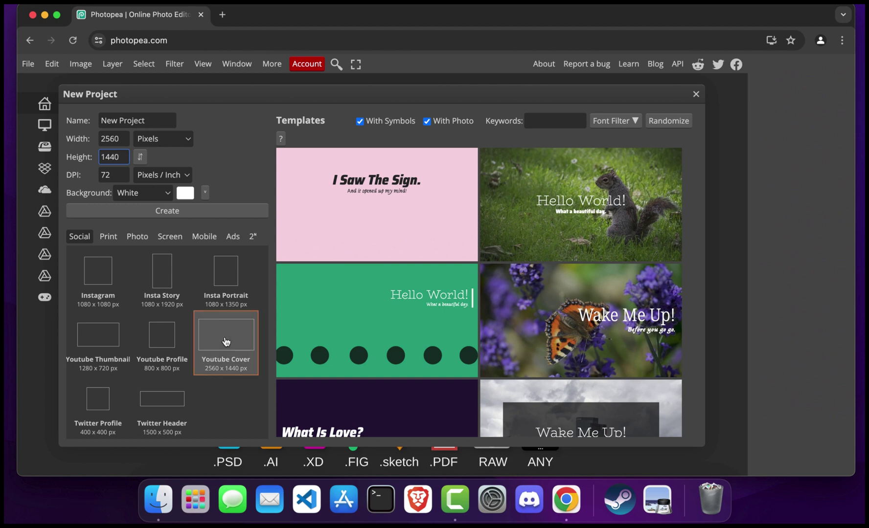
{"action": "left_click", "coordinate": [167, 210]}
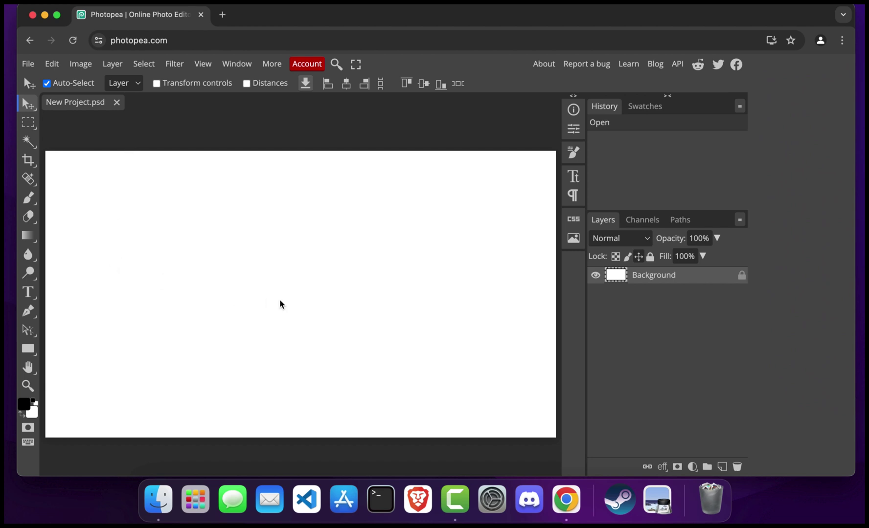
Step: Cycle through toolbar tools (selection, brush, dodge, crop) and settle on the Gradient tool
{"action": "left_click", "coordinate": [28, 122]}
{"action": "left_click", "coordinate": [28, 159]}
{"action": "left_click", "coordinate": [28, 197]}
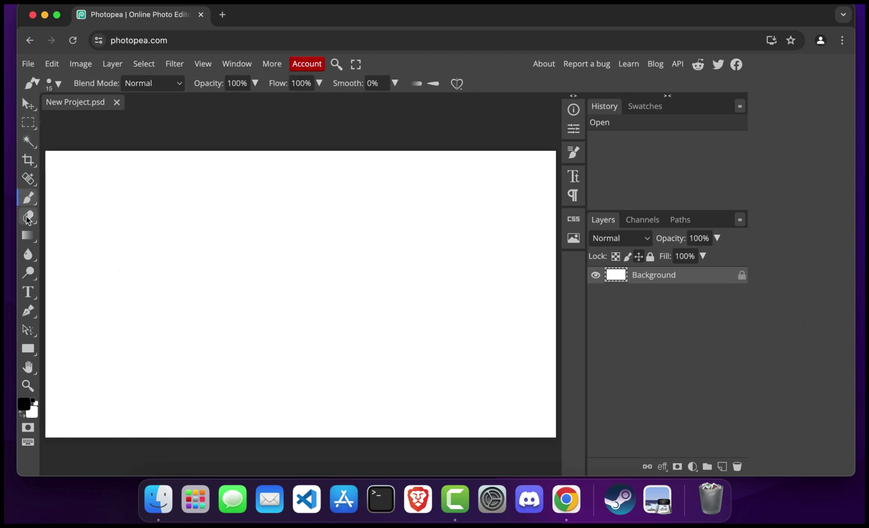
{"action": "left_click", "coordinate": [28, 235]}
{"action": "left_click", "coordinate": [28, 272]}
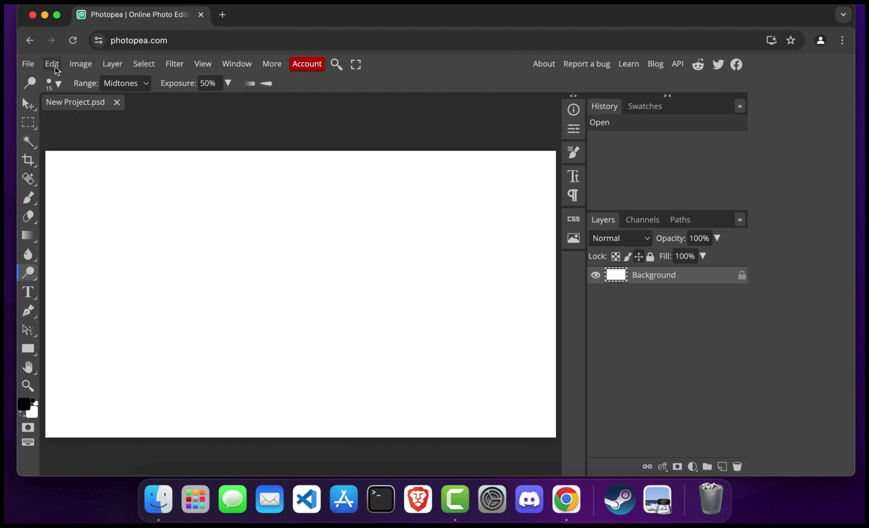
{"action": "left_click", "coordinate": [80, 63]}
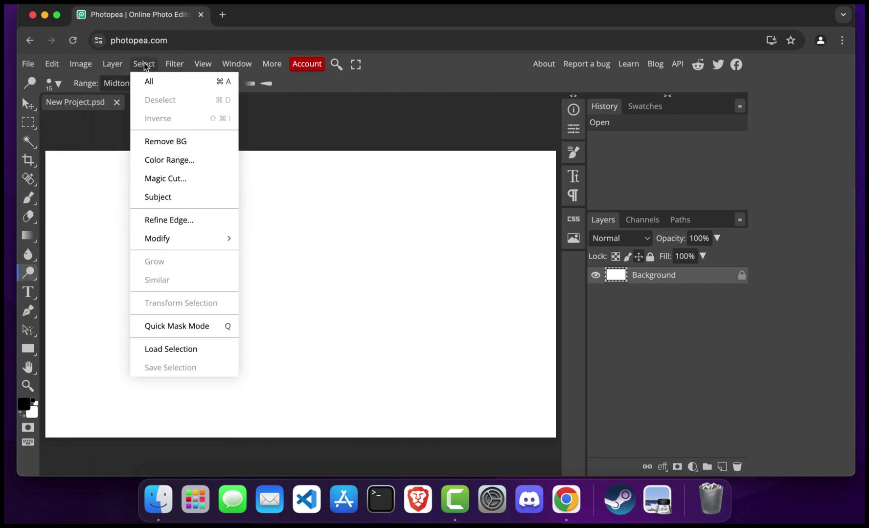
{"action": "mouse_move", "coordinate": [272, 64]}
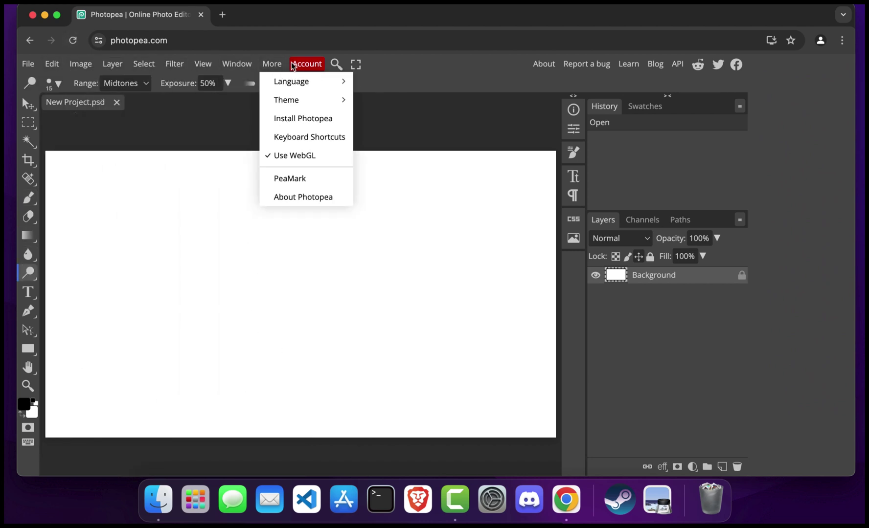
{"action": "left_click", "coordinate": [207, 279]}
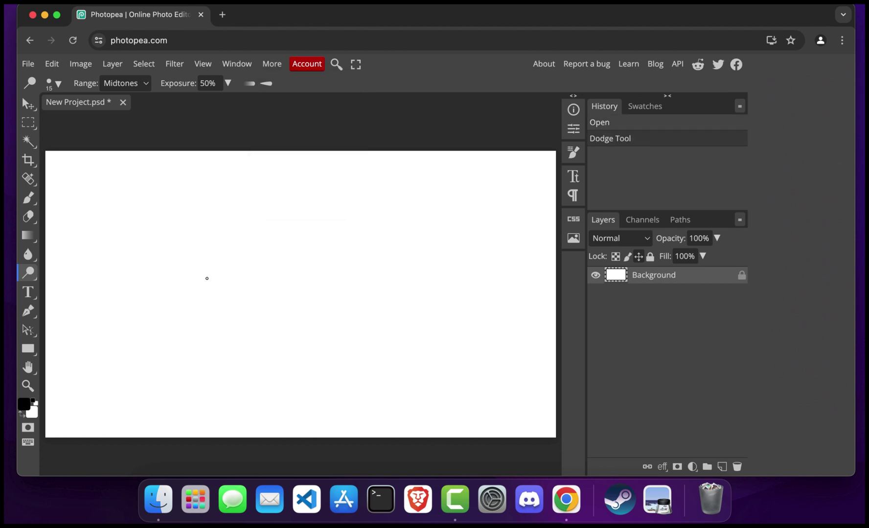
{"action": "left_click", "coordinate": [28, 160]}
{"action": "left_click", "coordinate": [29, 236]}
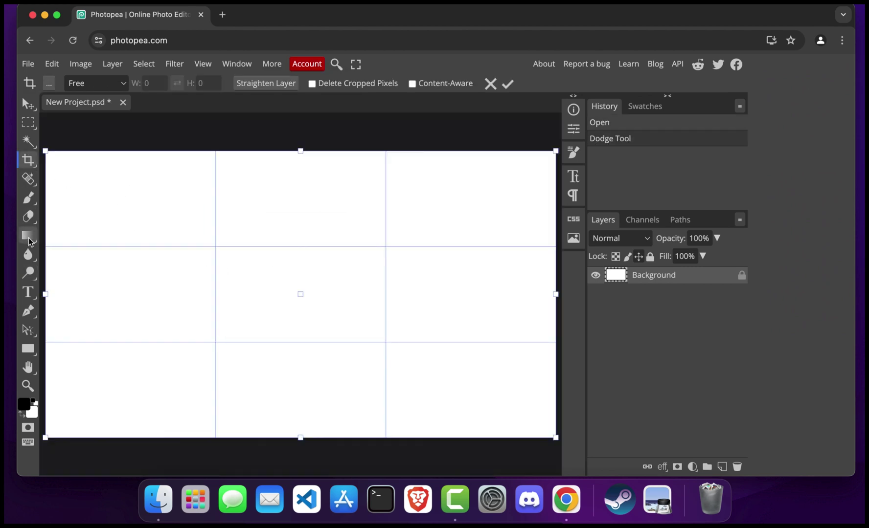
Step: Drag a diagonal black-to-white gradient across the canvas, then draw a tall narrow black rectangle left of centre
{"action": "left_click_drag", "start_coordinate": [95, 222], "coordinate": [218, 305]}
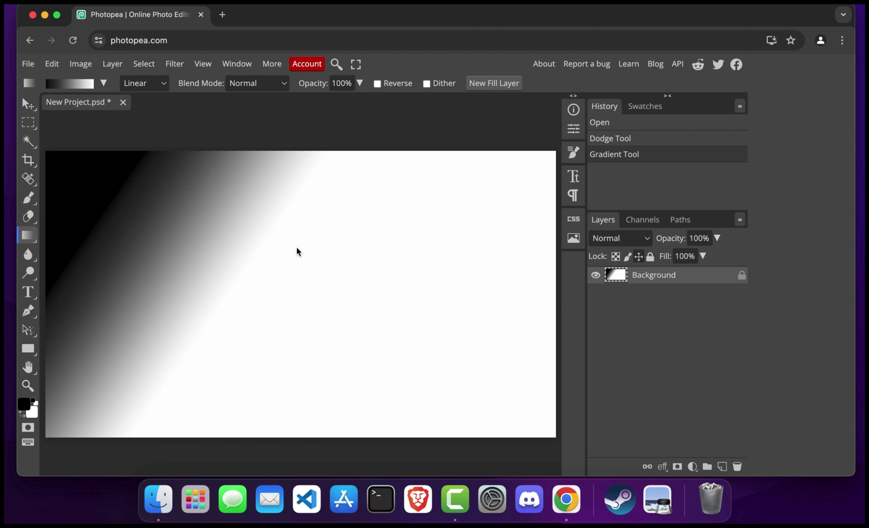
{"action": "left_click", "coordinate": [32, 349]}
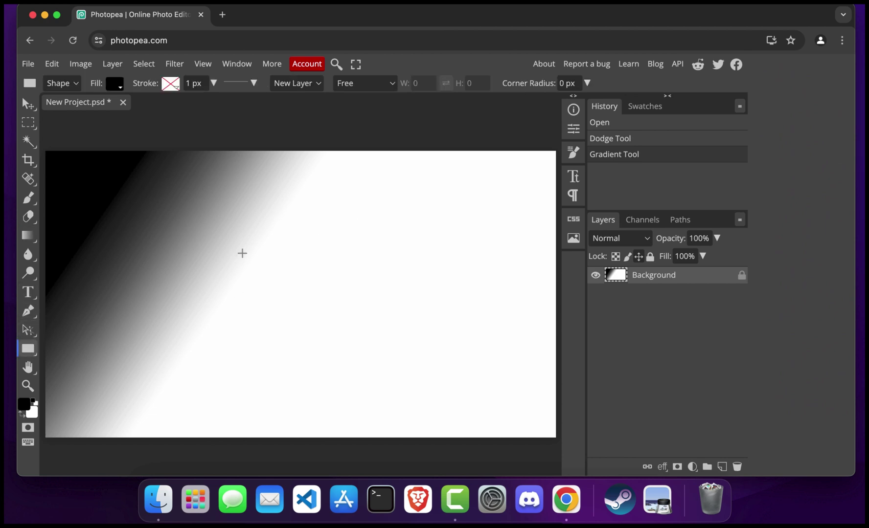
{"action": "left_click_drag", "start_coordinate": [242, 252], "coordinate": [266, 306]}
{"action": "left_click", "coordinate": [251, 270]}
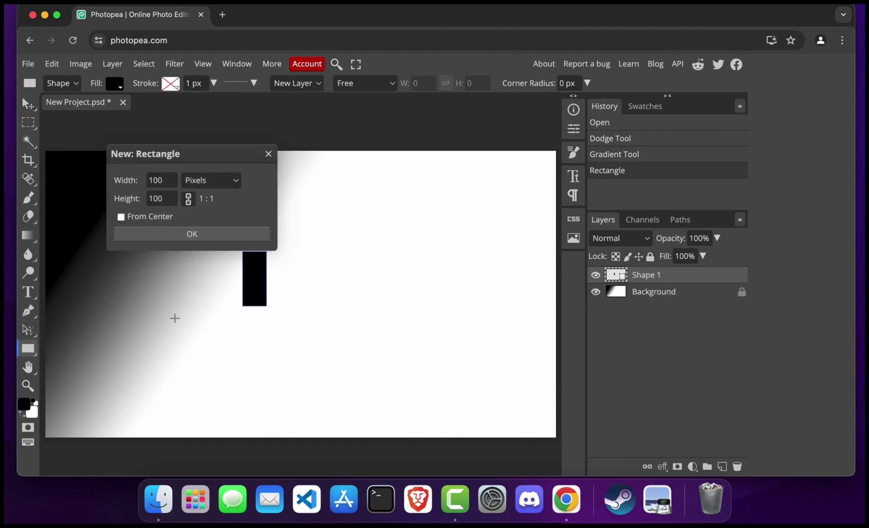
Step: Try a reddish fill in the Color Picker but close it keeping black
{"action": "left_click", "coordinate": [25, 404]}
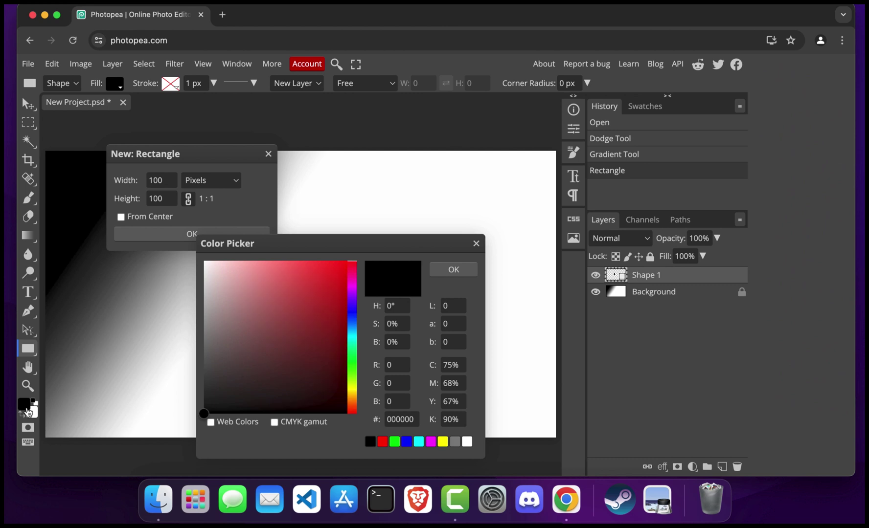
{"action": "left_click", "coordinate": [292, 301]}
{"action": "left_click", "coordinate": [476, 244]}
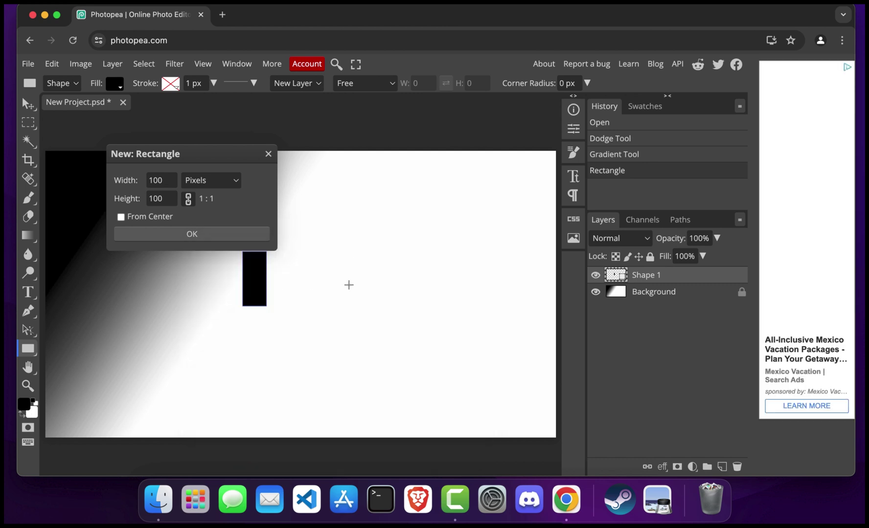
Step: Draw a wide black rectangle right of centre and another in the lower right
{"action": "left_click_drag", "start_coordinate": [349, 285], "coordinate": [478, 320]}
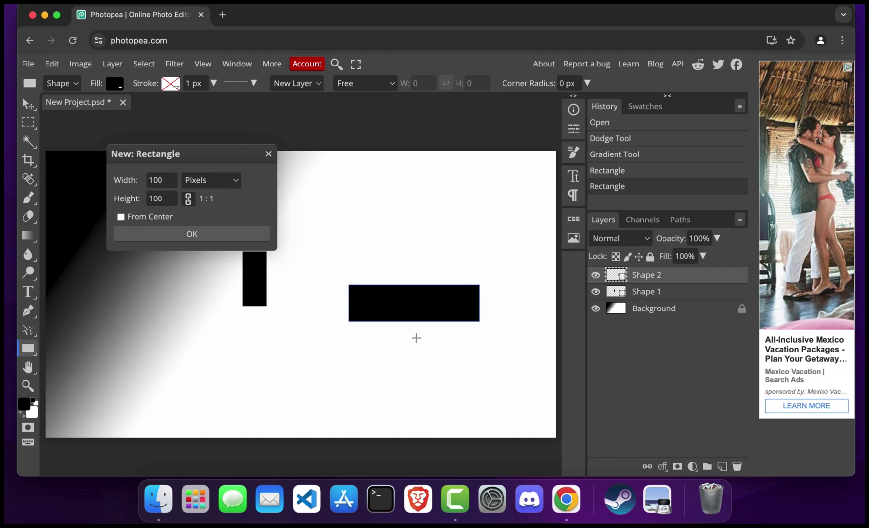
{"action": "left_click_drag", "start_coordinate": [417, 338], "coordinate": [510, 377]}
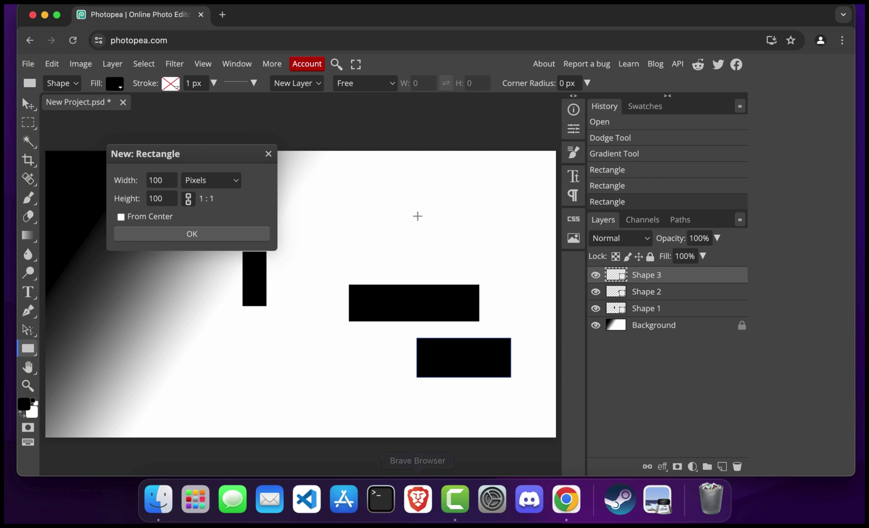
{"action": "left_click", "coordinate": [268, 154]}
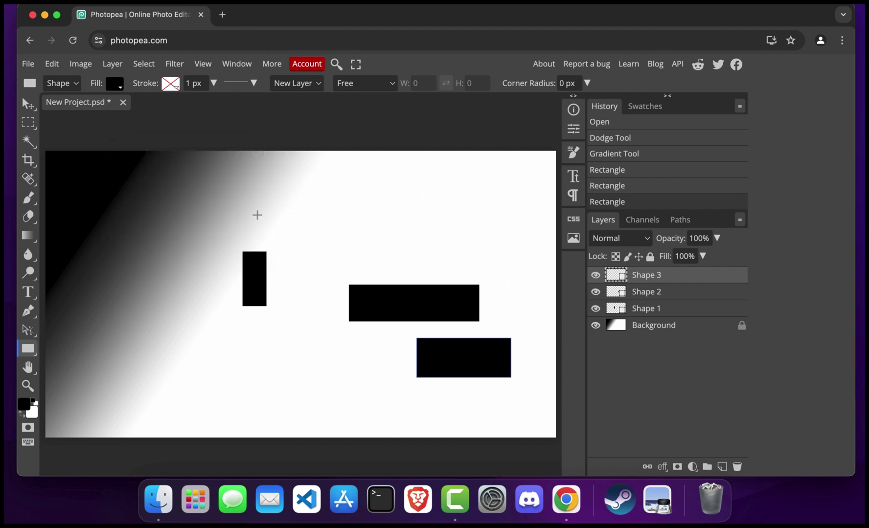
Step: Draw a small black rectangle above the first one, dismissing the New: Rectangle prompts
{"action": "left_click_drag", "start_coordinate": [209, 218], "coordinate": [235, 270]}
{"action": "left_click", "coordinate": [372, 235]}
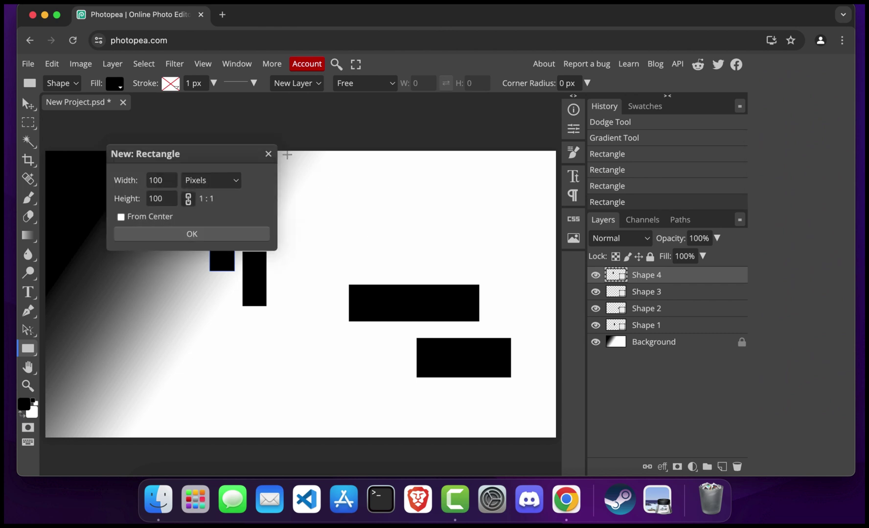
{"action": "left_click", "coordinate": [268, 154]}
{"action": "left_click", "coordinate": [251, 242]}
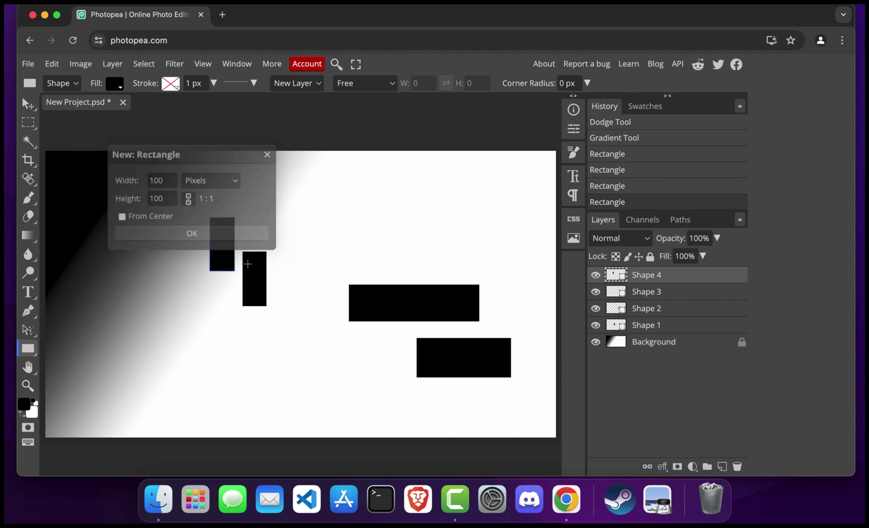
{"action": "left_click", "coordinate": [268, 155]}
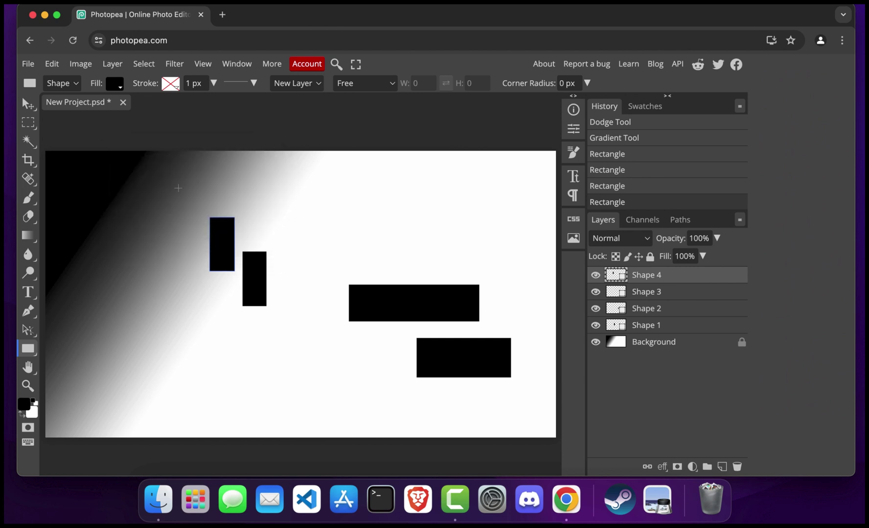